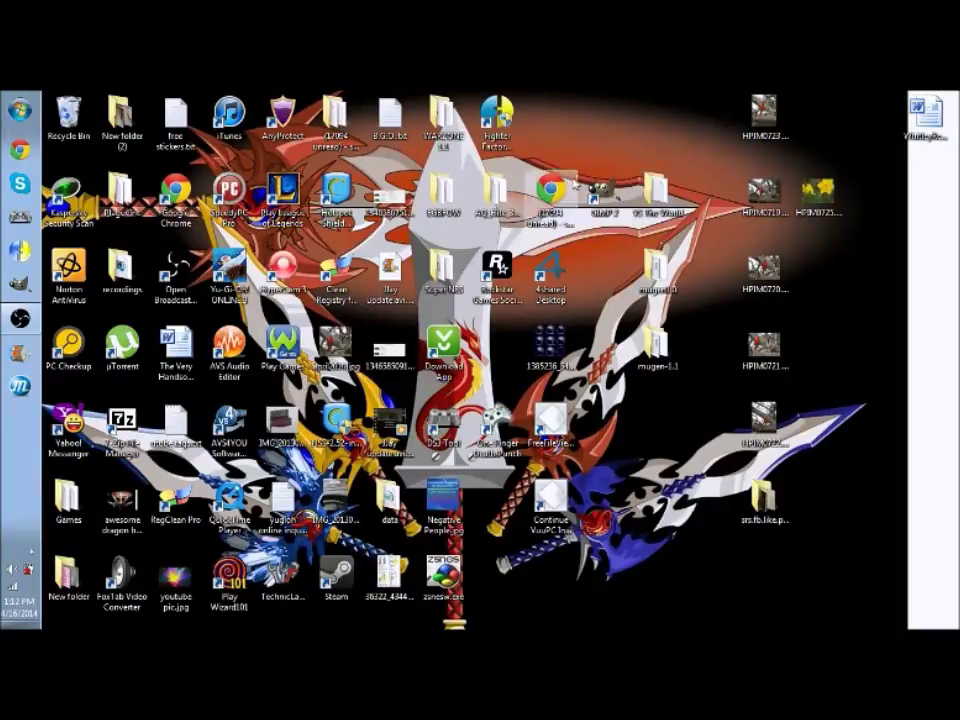
- Look through the contents of the WARZONE 1.1 and VS The World desktop folders, closing each one after viewing
double_click(444, 125)
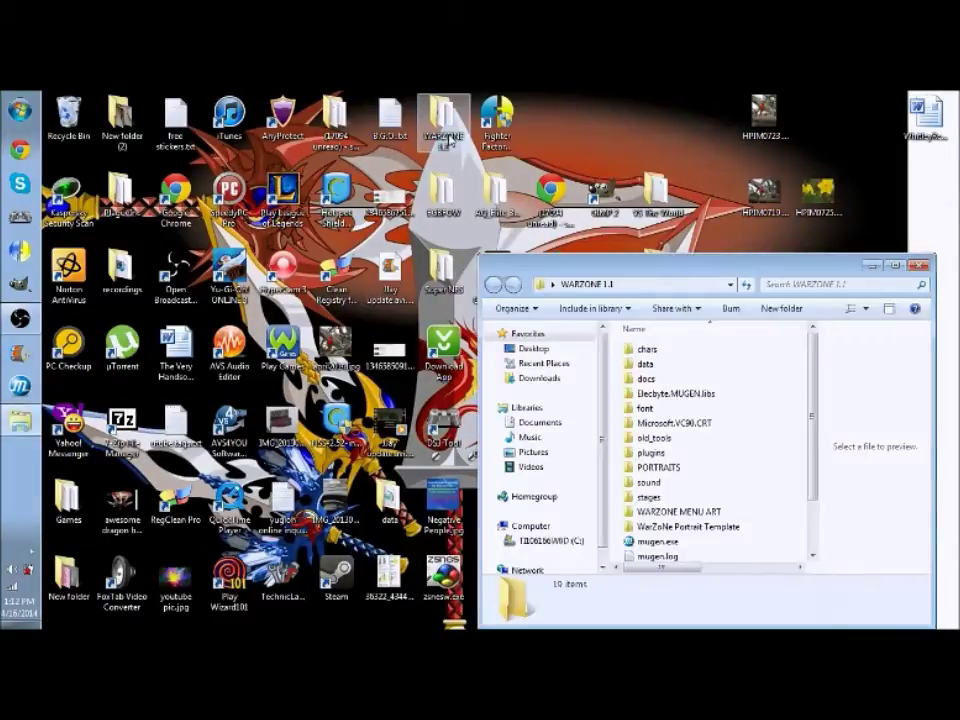
scroll(703, 398, "down", 1)
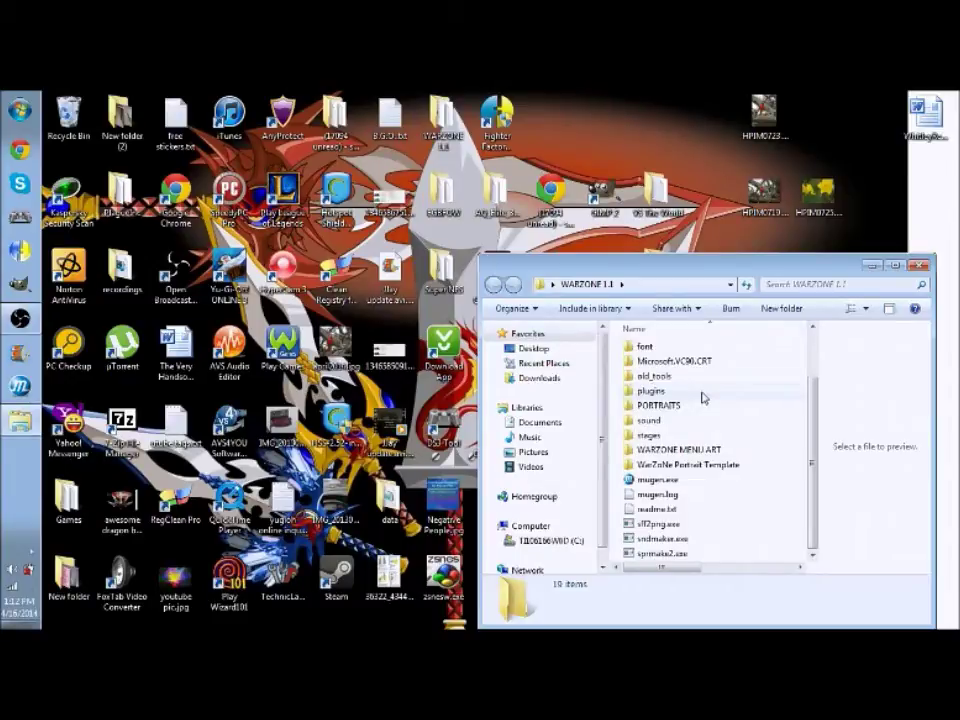
scroll(703, 398, "up", 1)
scroll(704, 396, "down", 1)
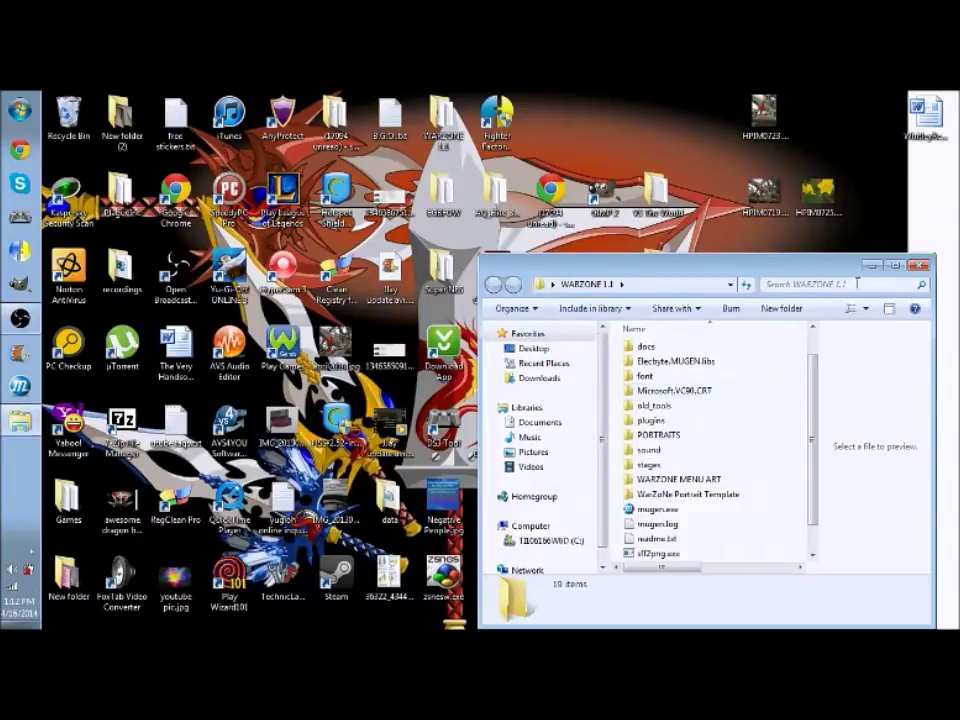
left_click(918, 266)
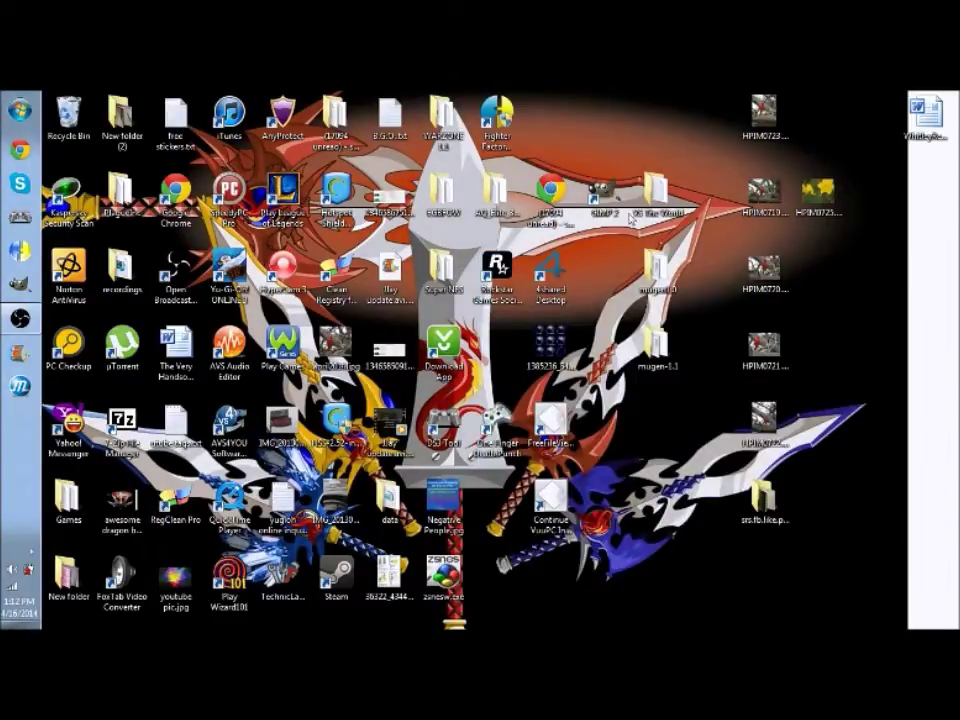
double_click(663, 211)
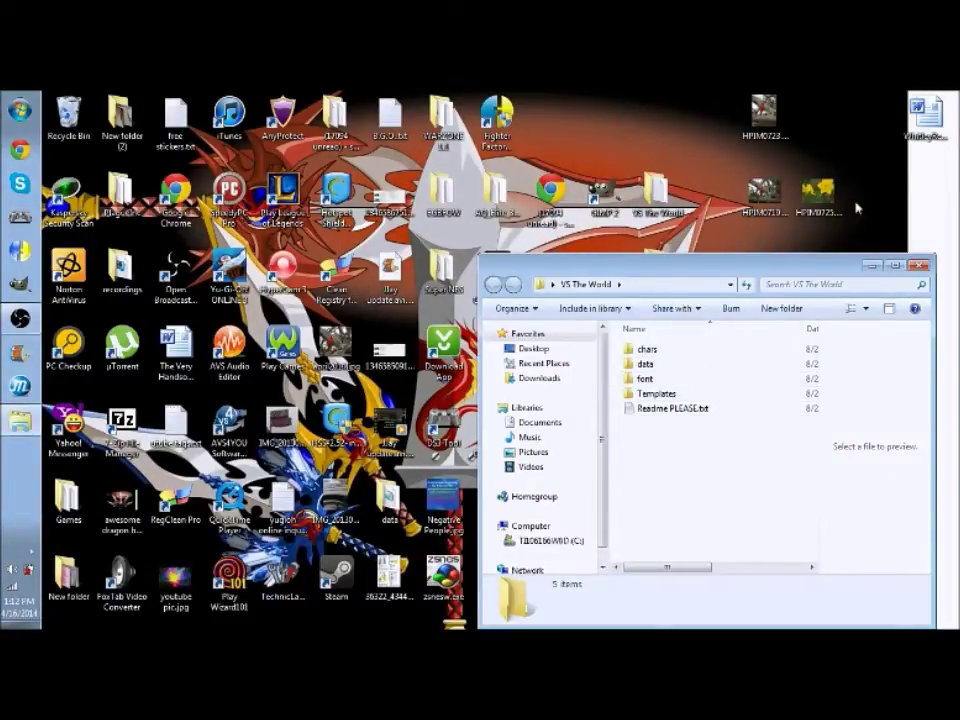
left_click(919, 266)
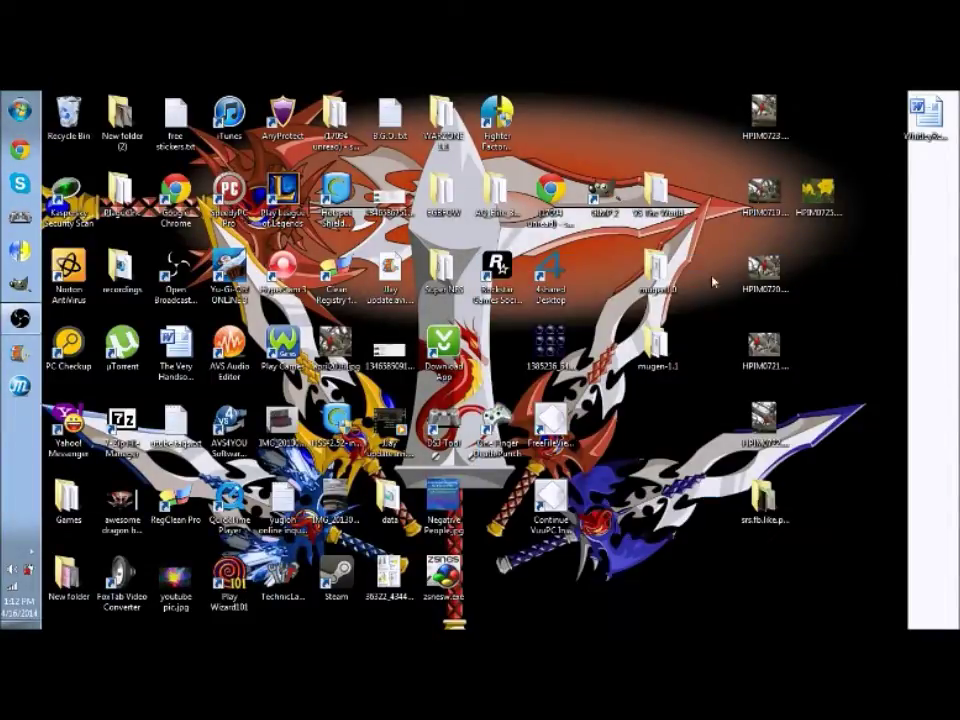
- Open the mugen1.0 and VS The World folders and arrange their windows side by side
double_click(664, 276)
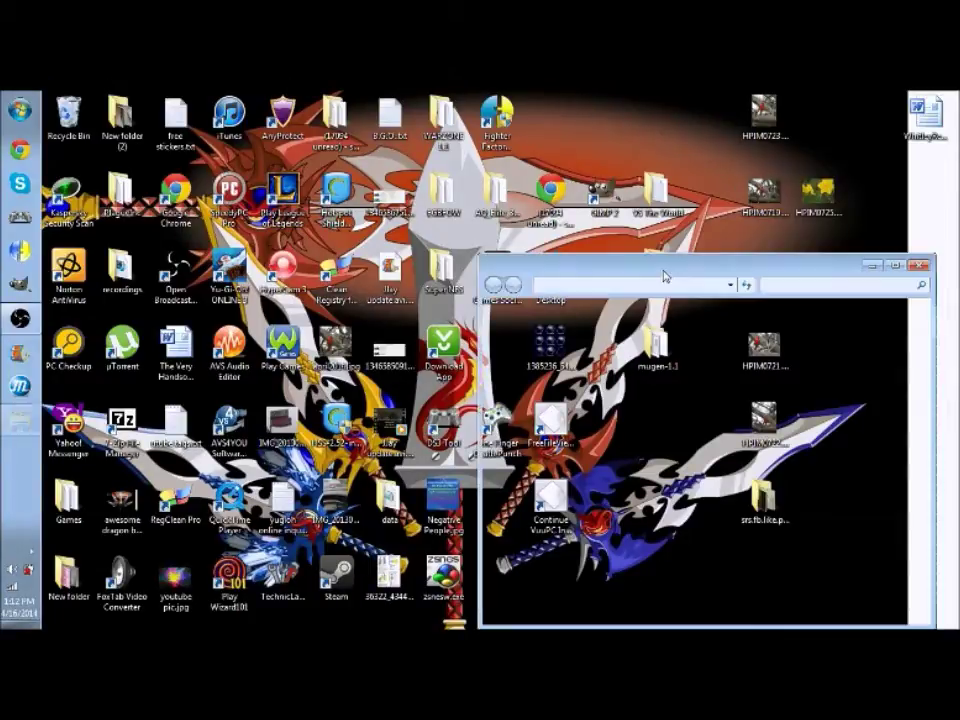
left_click_drag(676, 284, 309, 195)
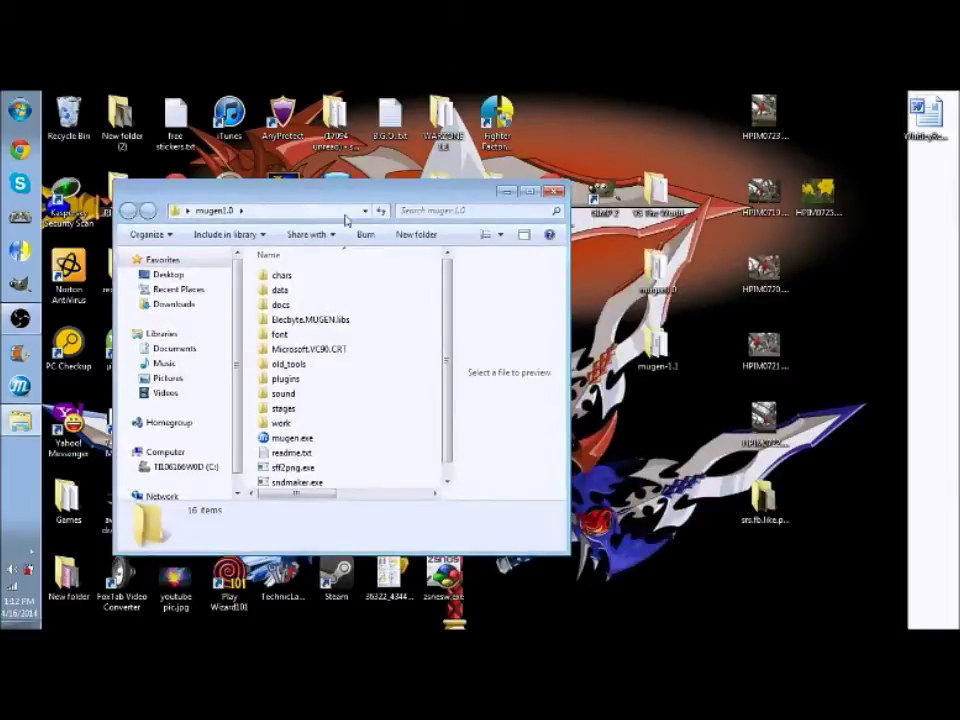
double_click(652, 192)
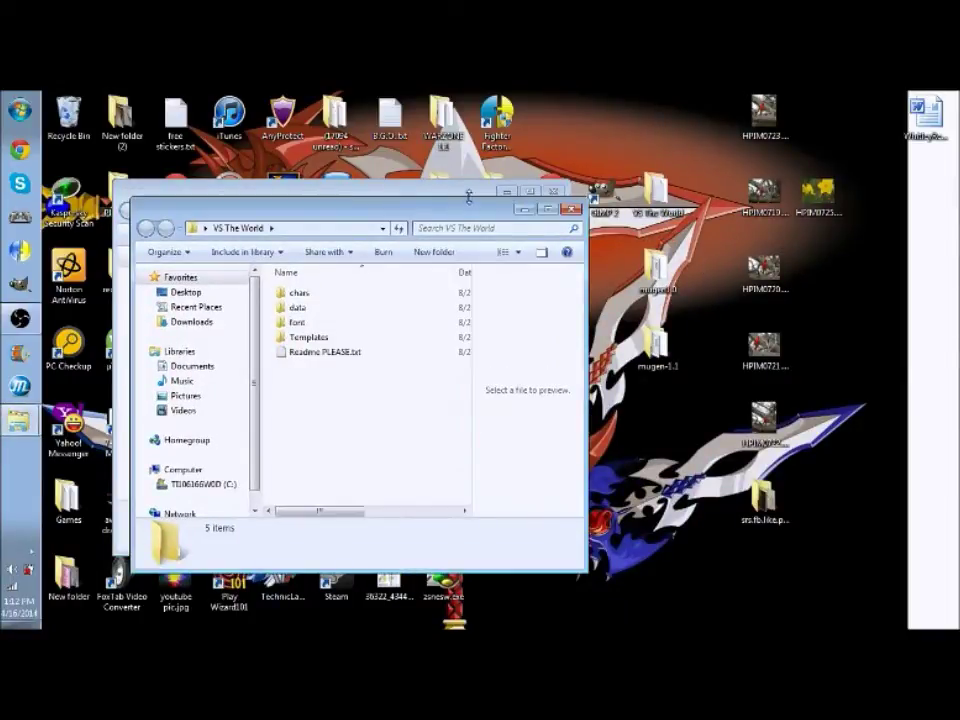
left_click_drag(478, 213, 854, 168)
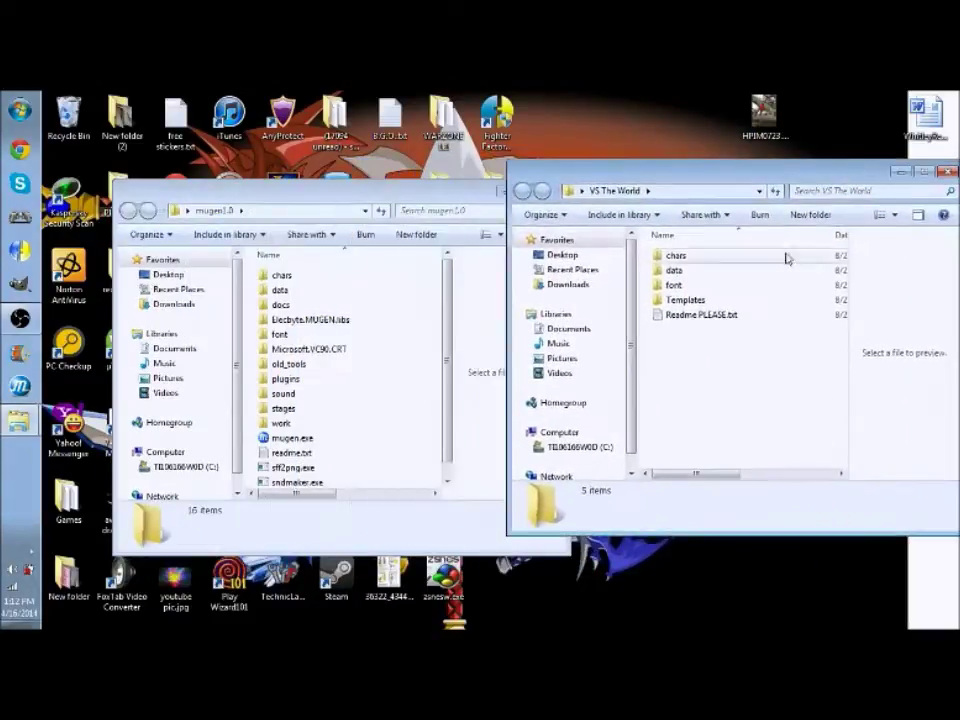
- Copy the data and font folders from VS The World into mugen1.0, merging the folders and replacing all files with matching names
left_click(700, 271)
left_click(708, 286, "ctrl")
right_click(710, 290)
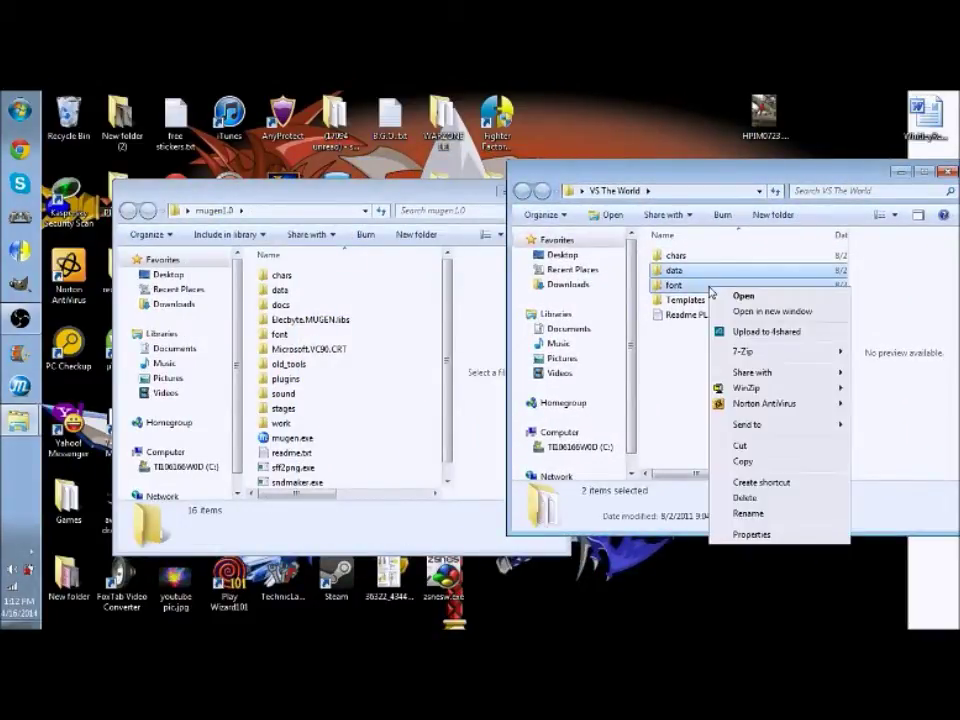
left_click(745, 462)
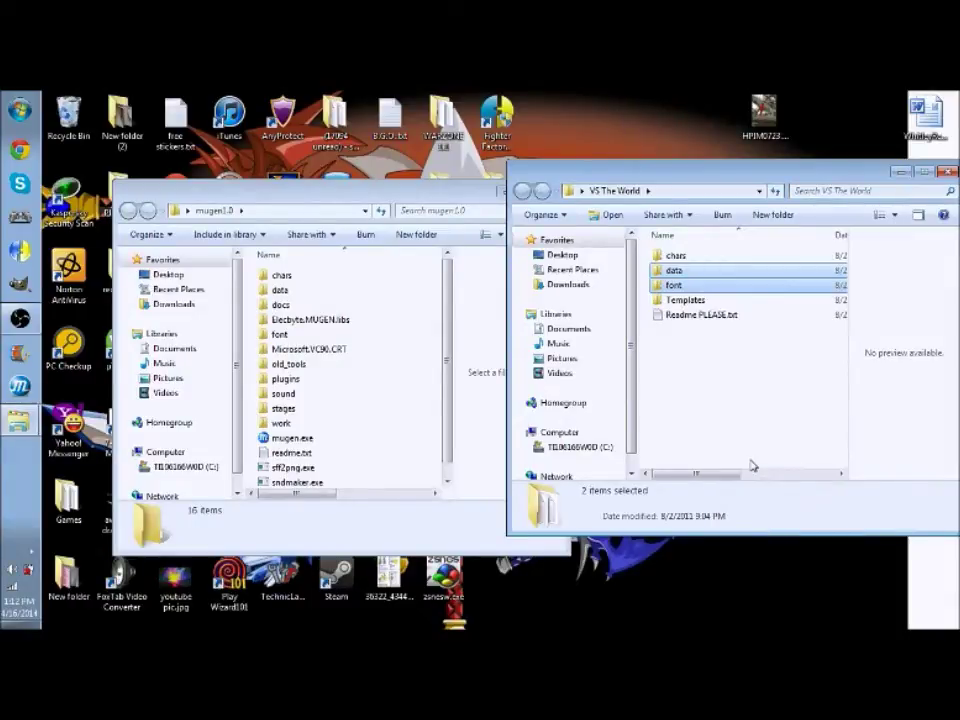
right_click(406, 409)
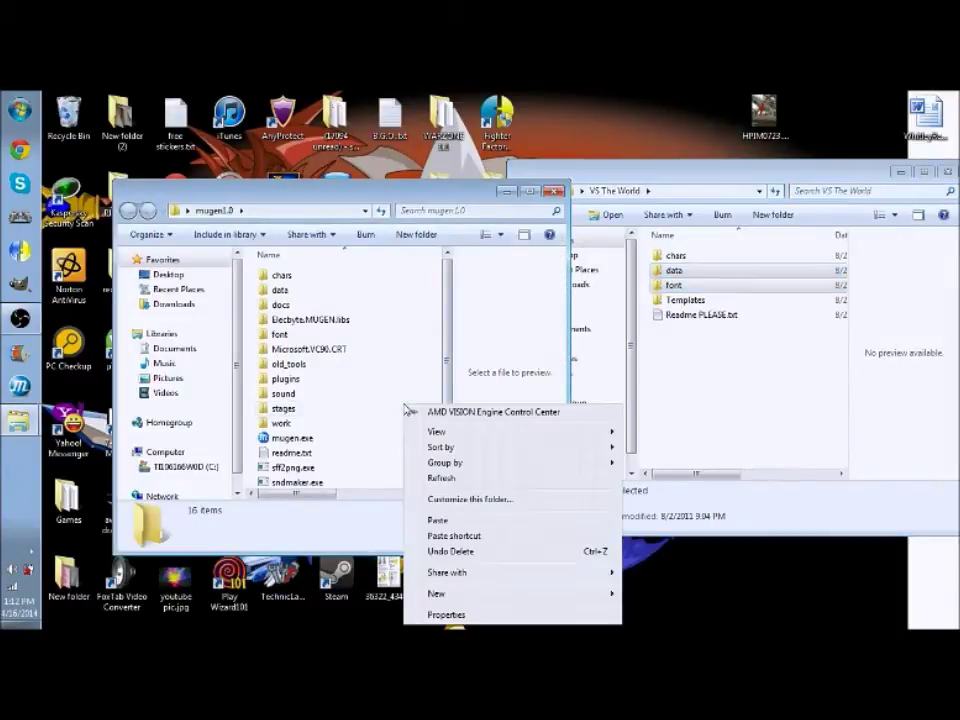
left_click(437, 520)
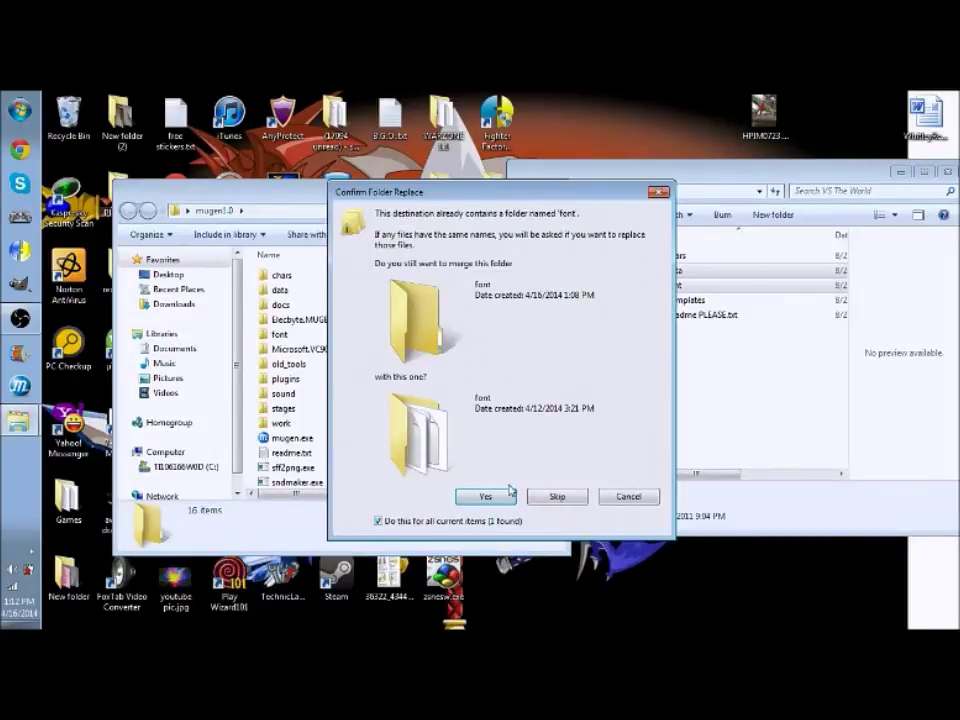
left_click(502, 497)
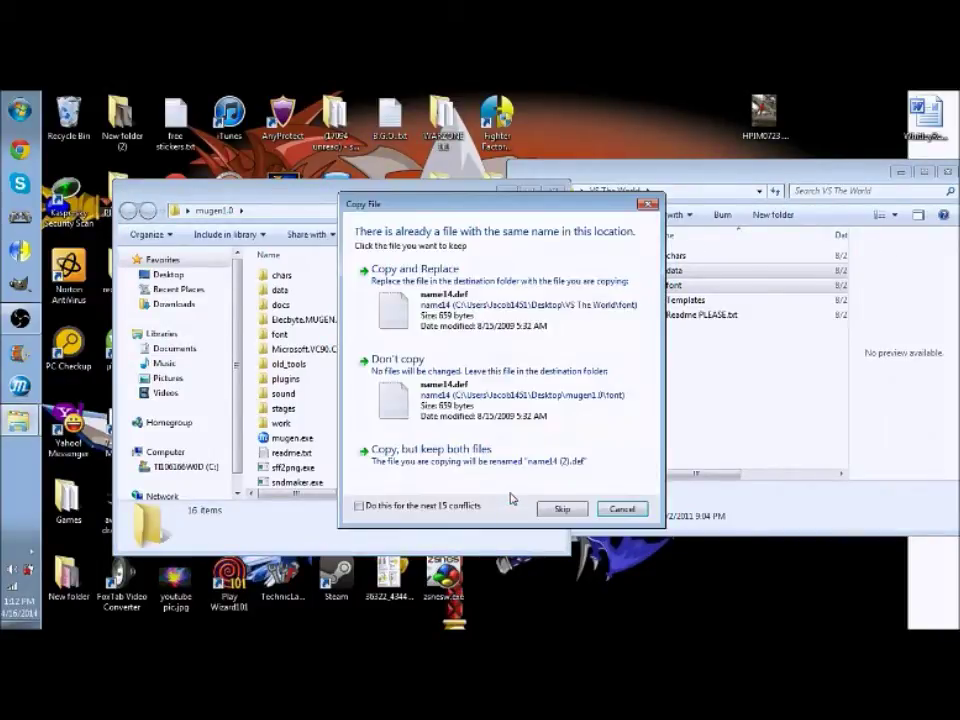
left_click(377, 510)
left_click(432, 313)
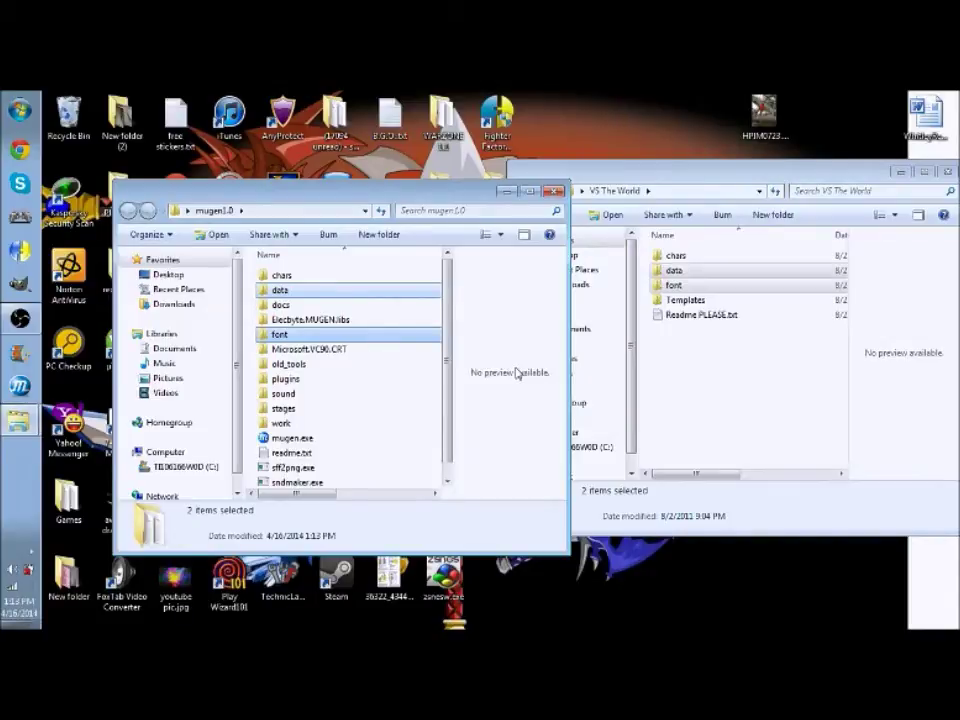
- Run mugen.exe from mugen1.0 to check the new screenpack, view the Watch mode character select screen, and exit the game
left_click(301, 444)
double_click(301, 442)
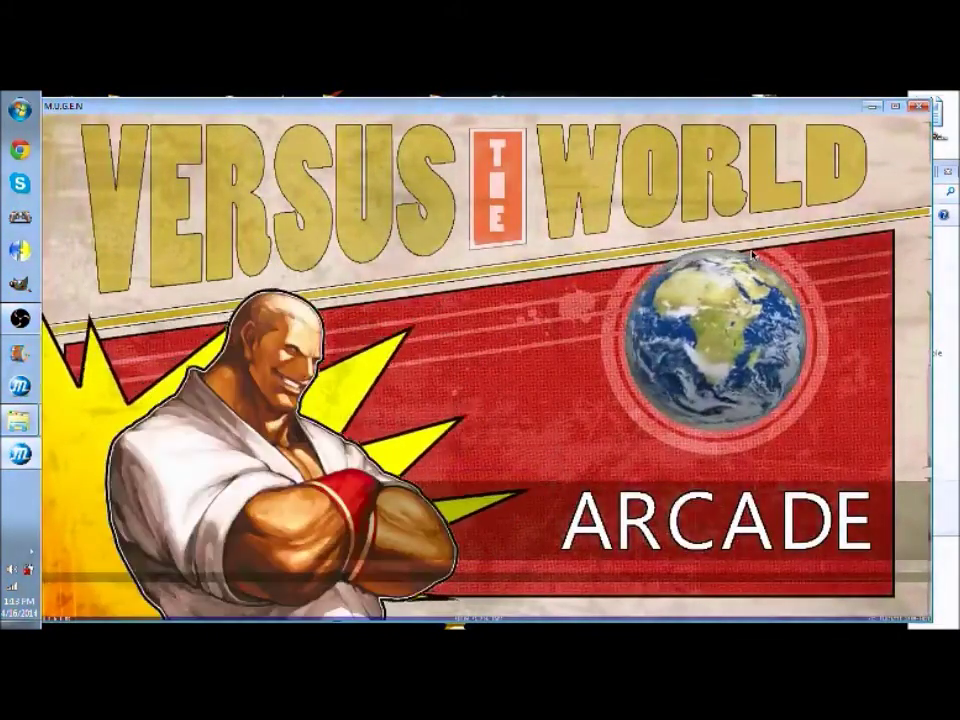
key("Up")
key("Up")
key("Up")
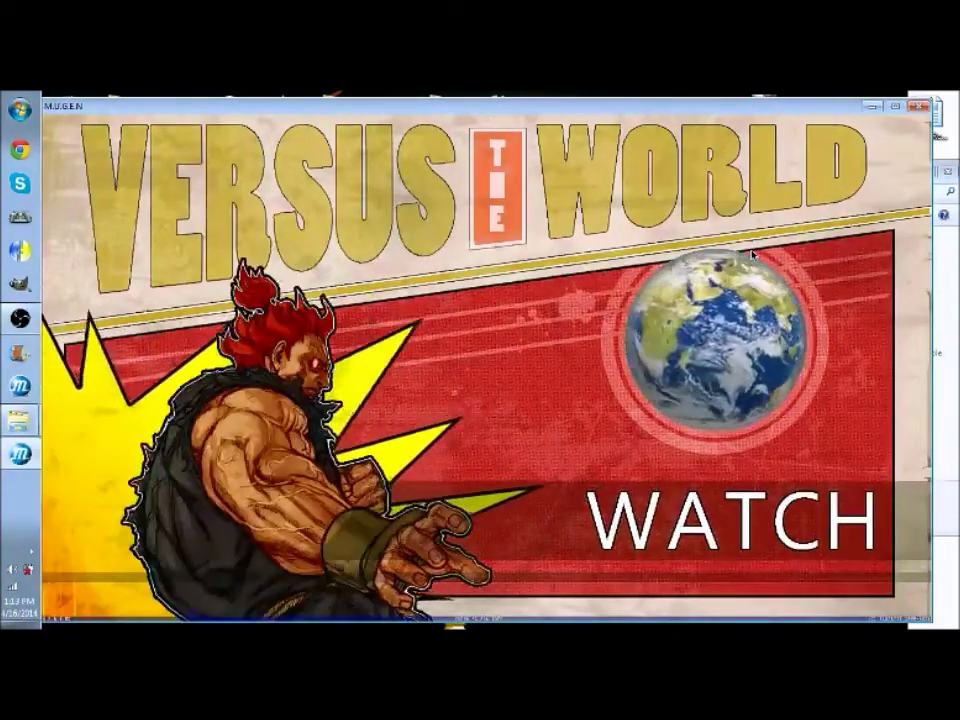
key("Return")
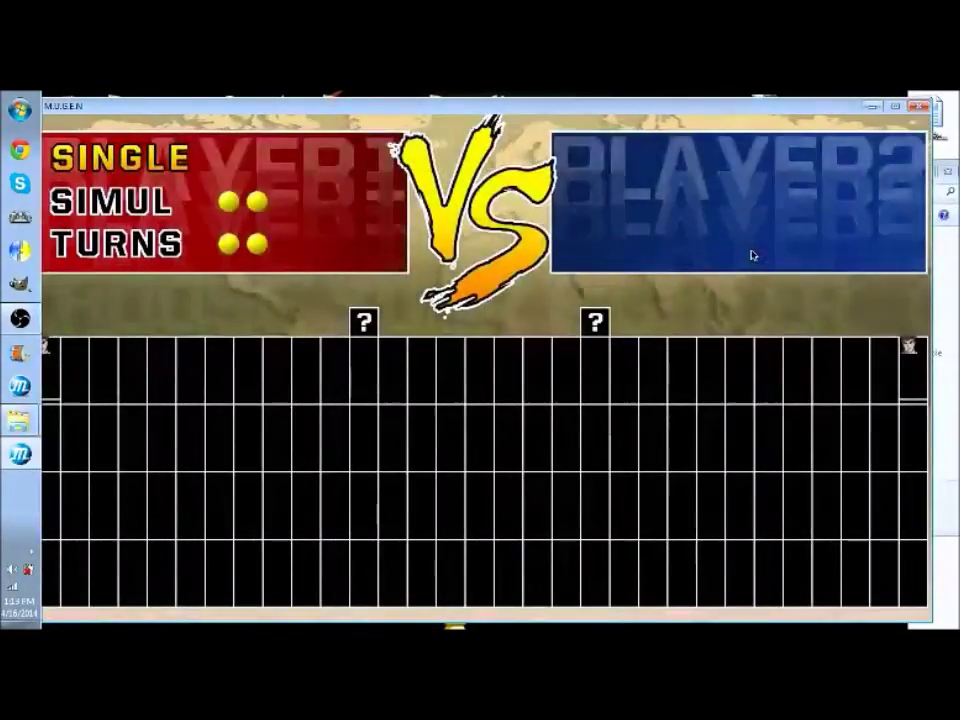
key("Escape")
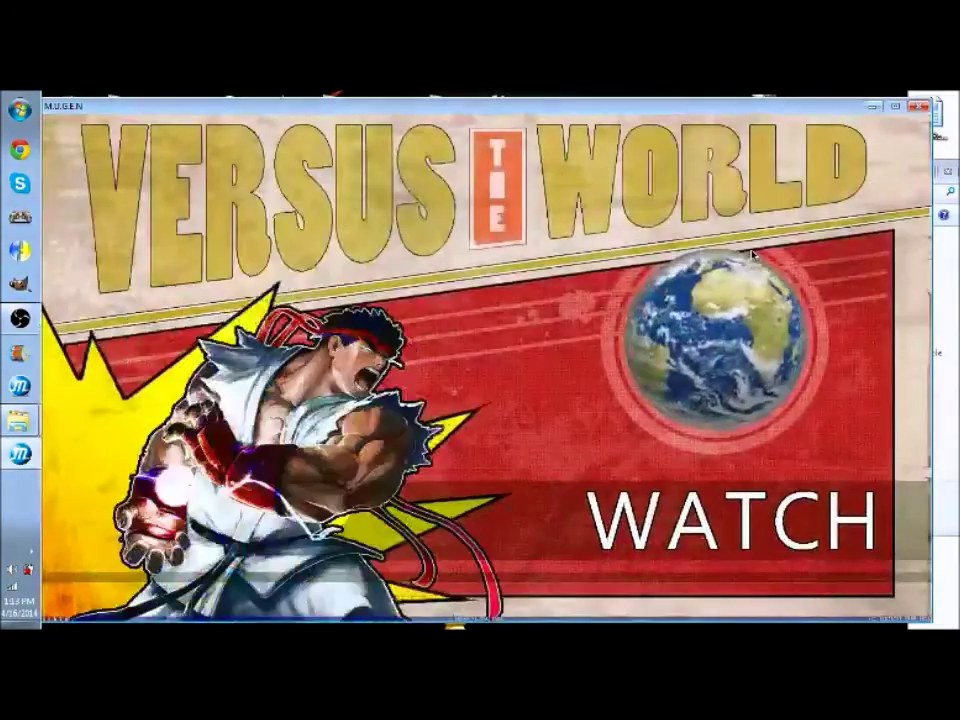
key("Escape")
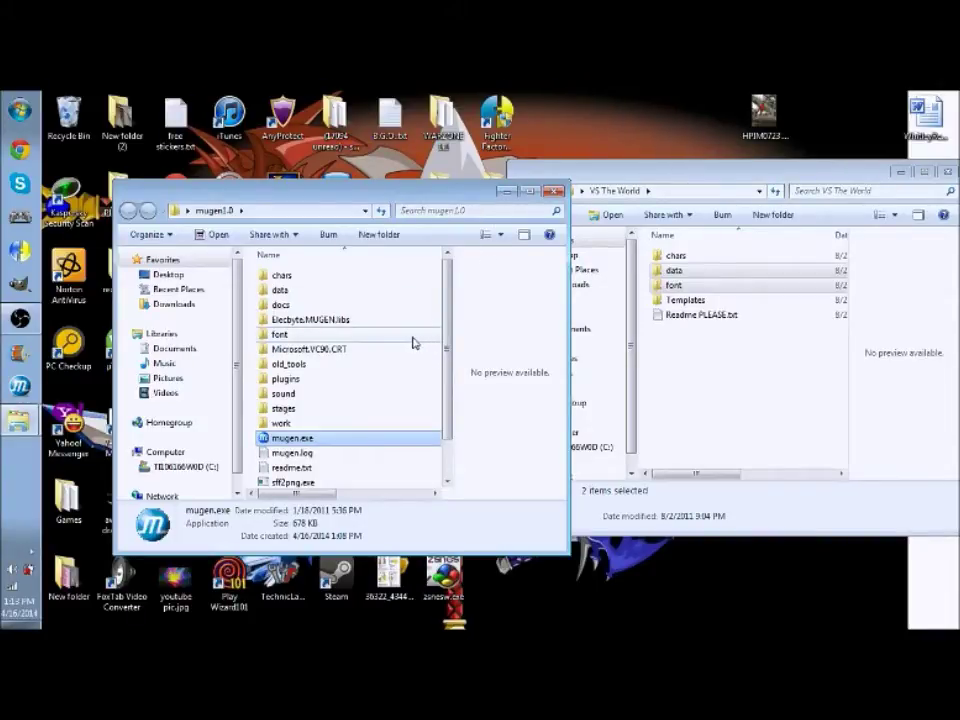
- Close the mugen1.0 folder, copy the data and font folders in VS The World to the clipboard, and close that folder
left_click(554, 190)
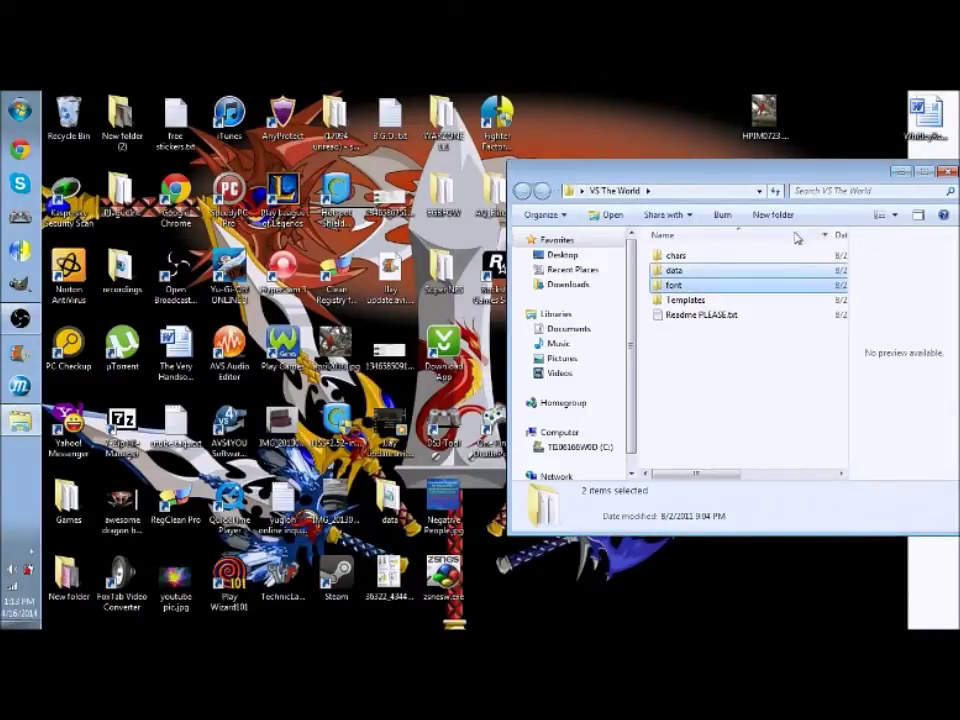
right_click(776, 284)
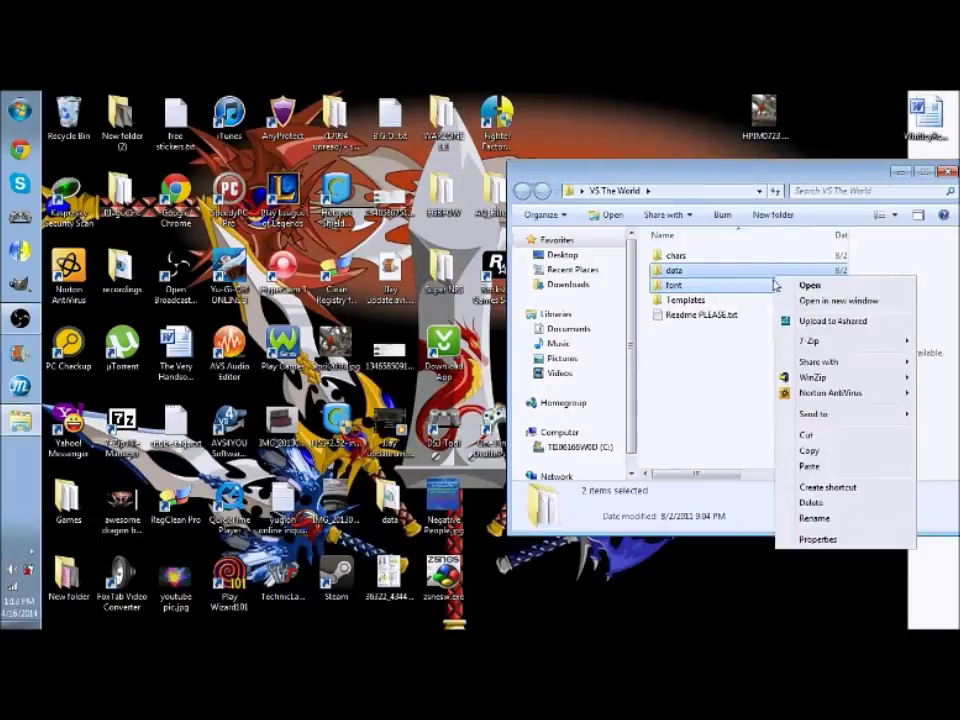
left_click(810, 450)
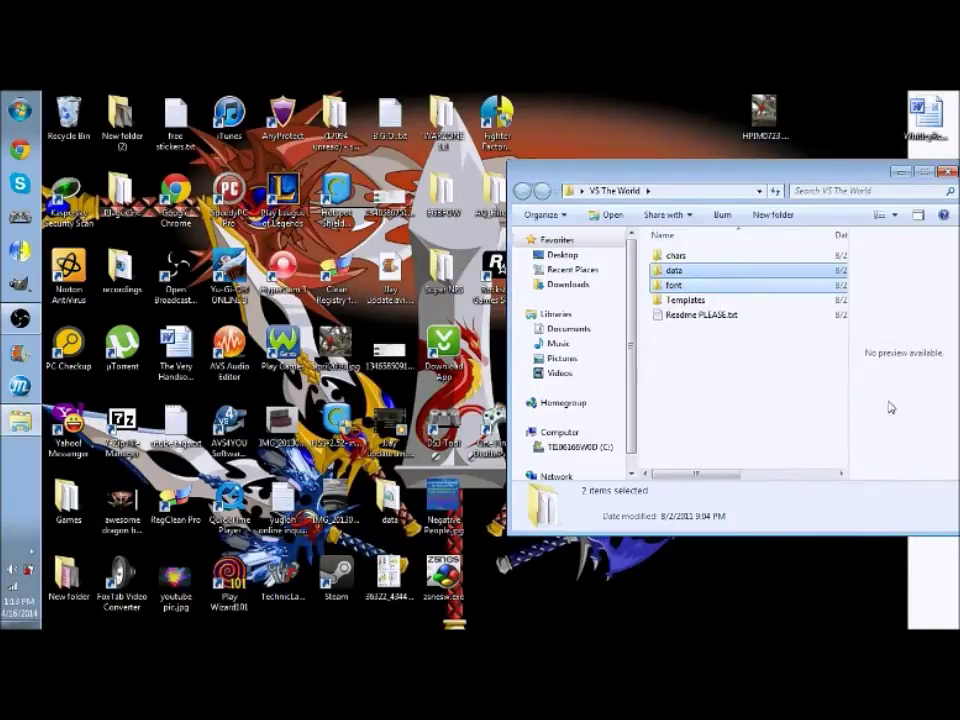
left_click(949, 171)
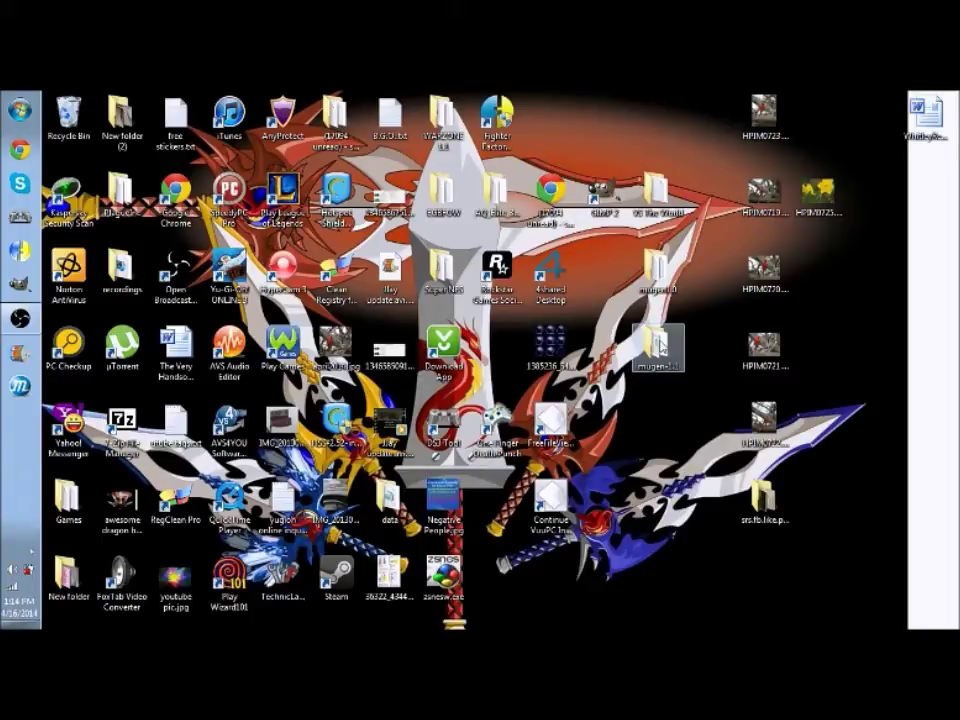
- Paste the copied data and font folders into the mugen-1.1 folder, merging the folders and replacing all conflicting files
double_click(660, 340)
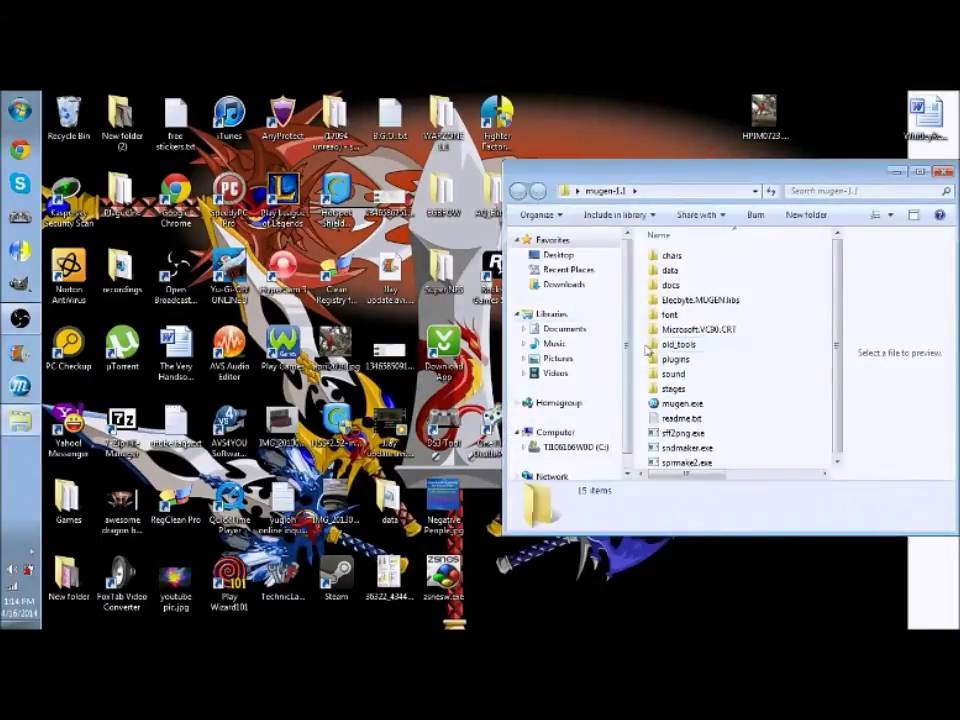
right_click(701, 348)
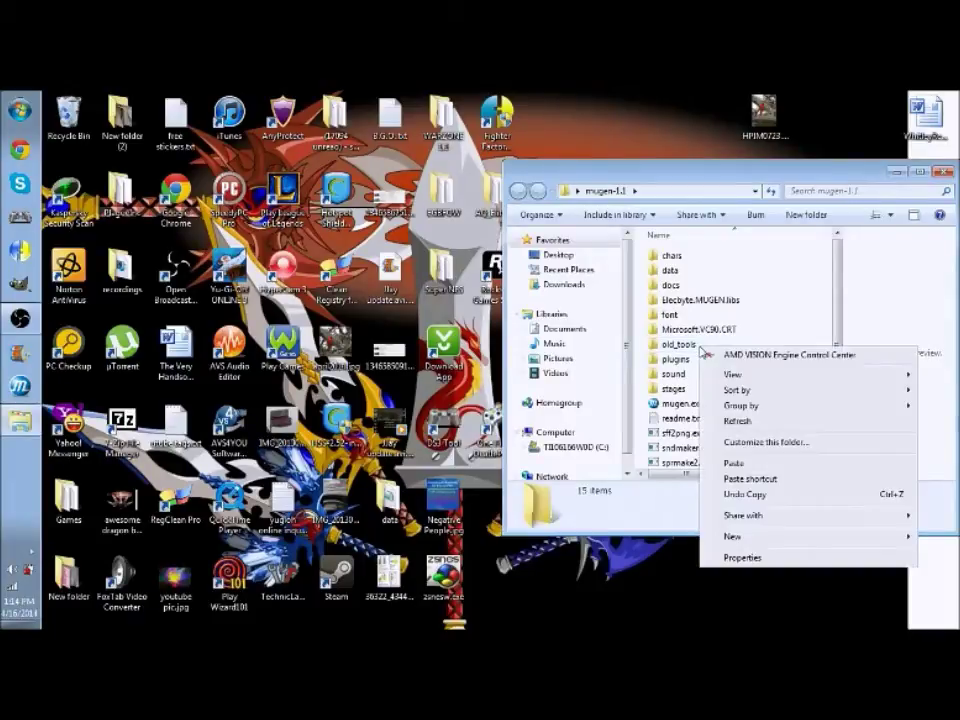
left_click(749, 463)
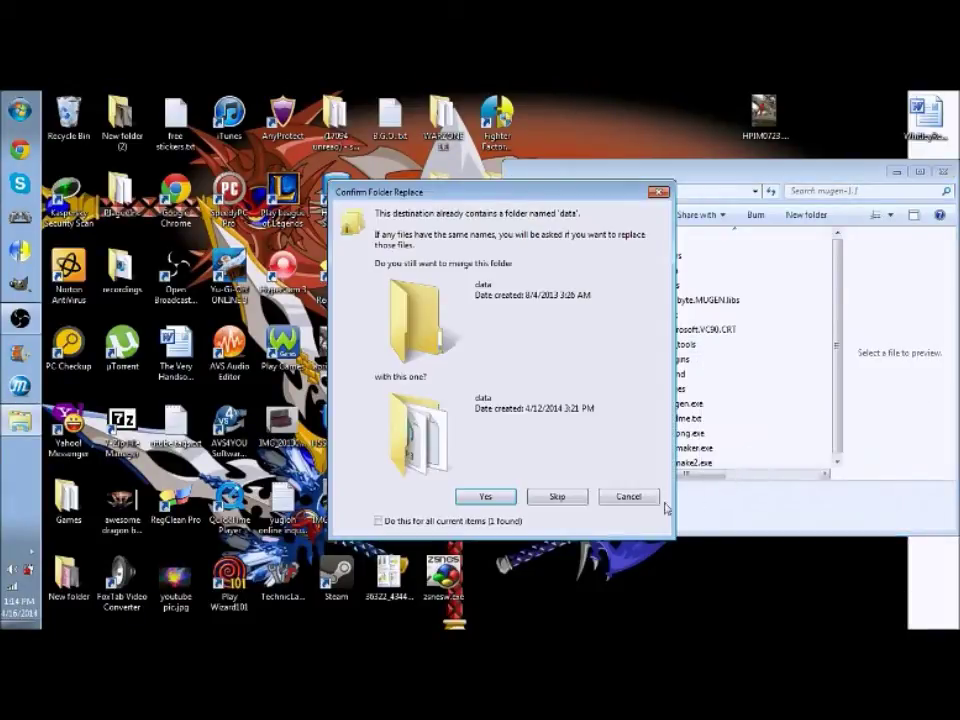
left_click(485, 503)
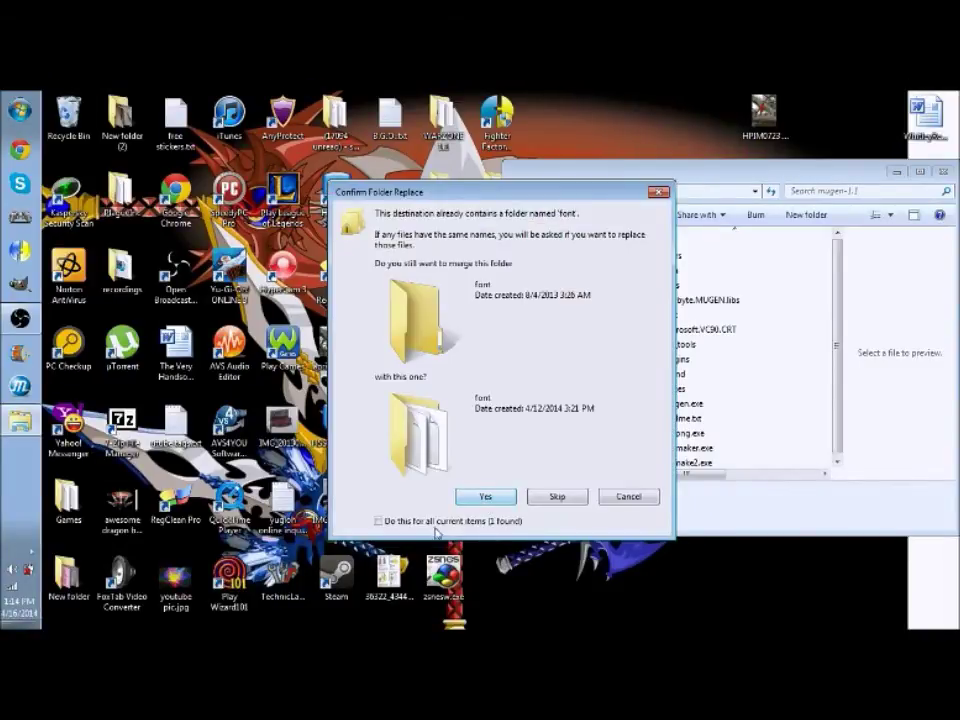
left_click(378, 521)
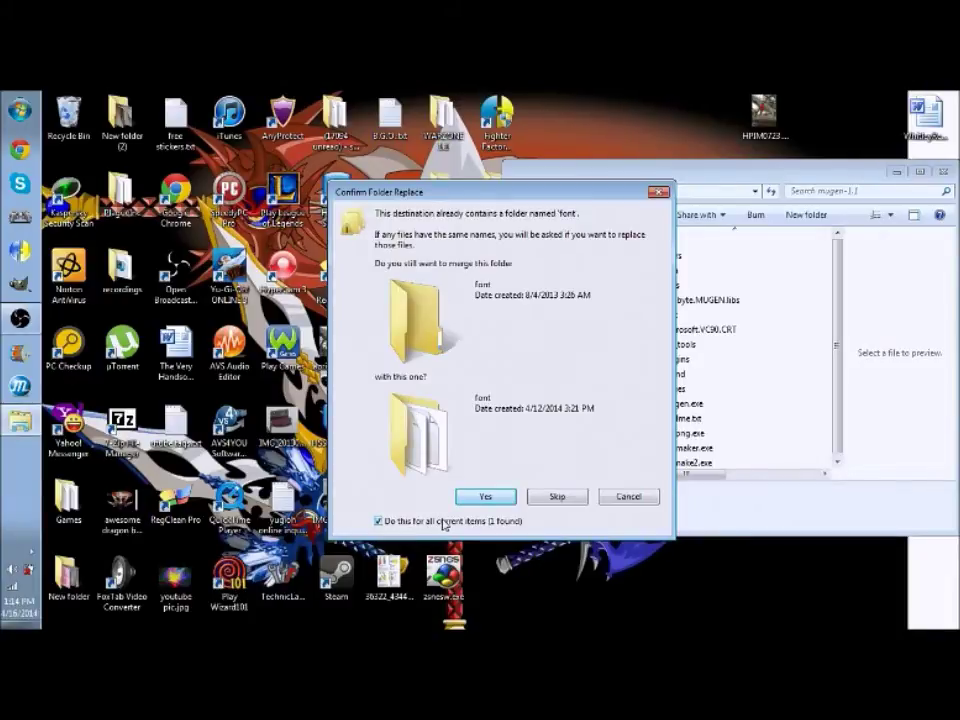
left_click(487, 496)
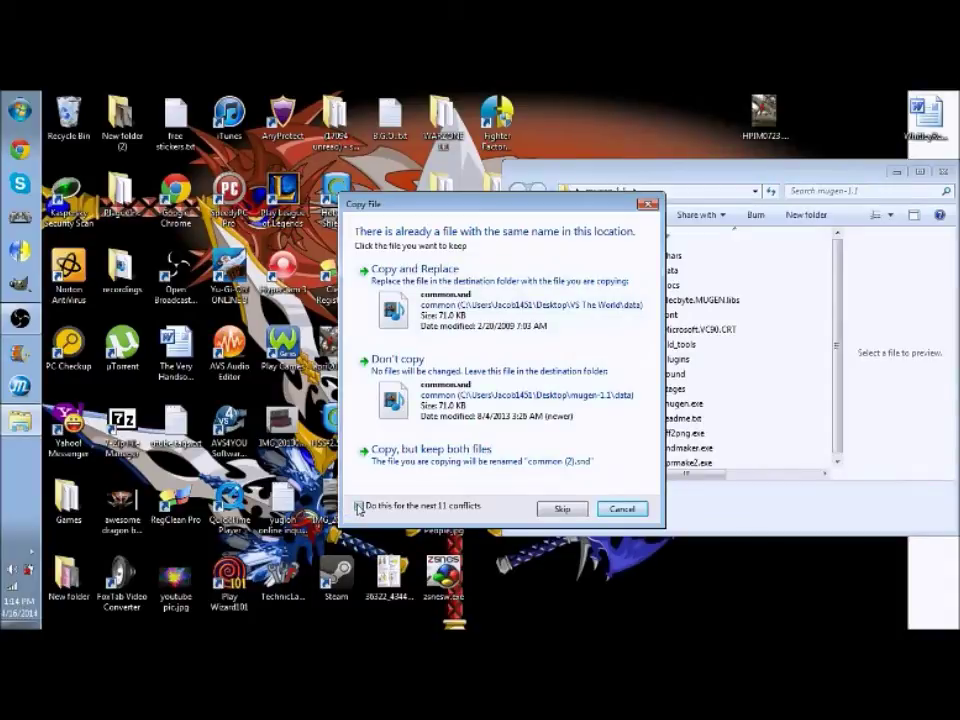
left_click(466, 279)
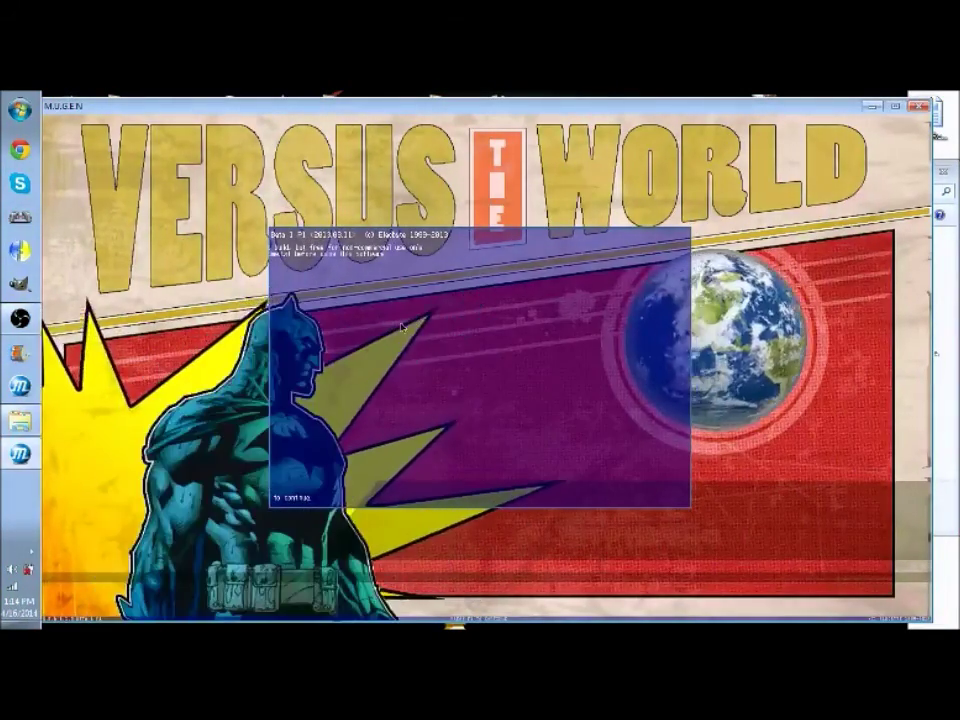
- Exit the running M.U.G.E.N game and close the mugen-1.1 folder
key("Escape")
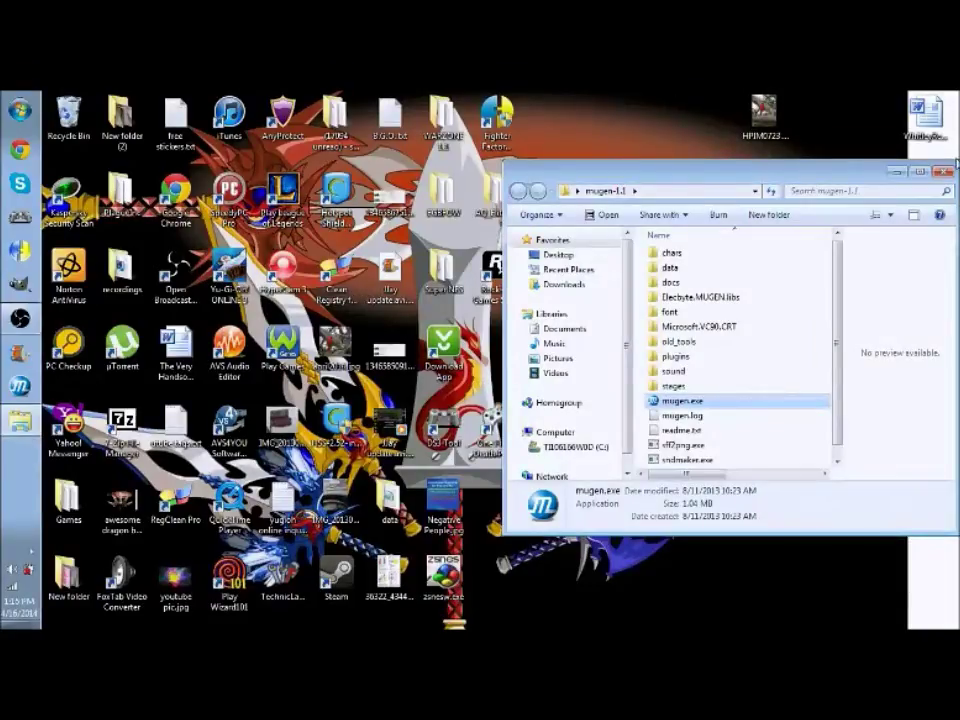
left_click(943, 173)
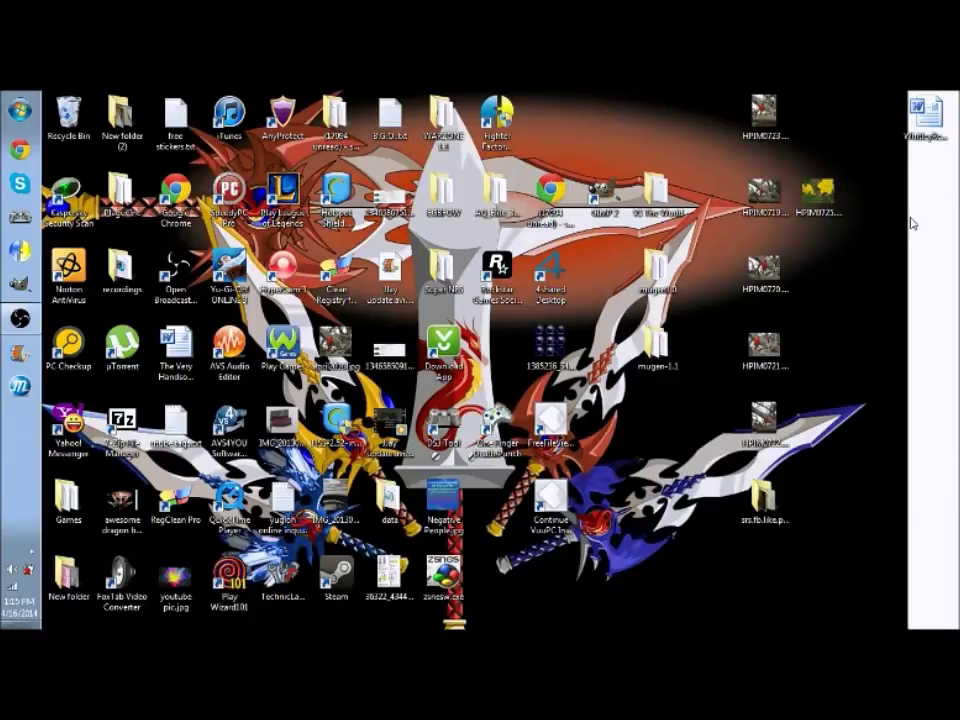